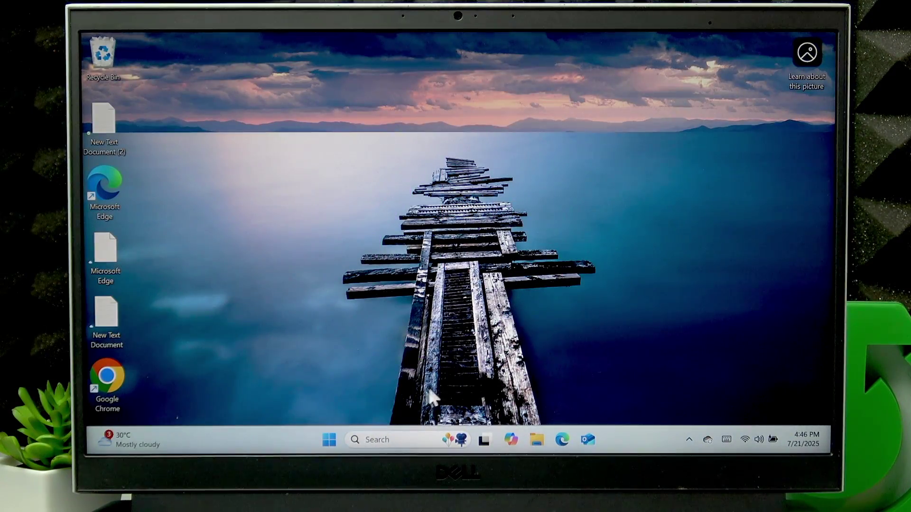
Step: Open the Recovery page under System in the Settings app
{"action": "left_click", "coordinate": [333, 440]}
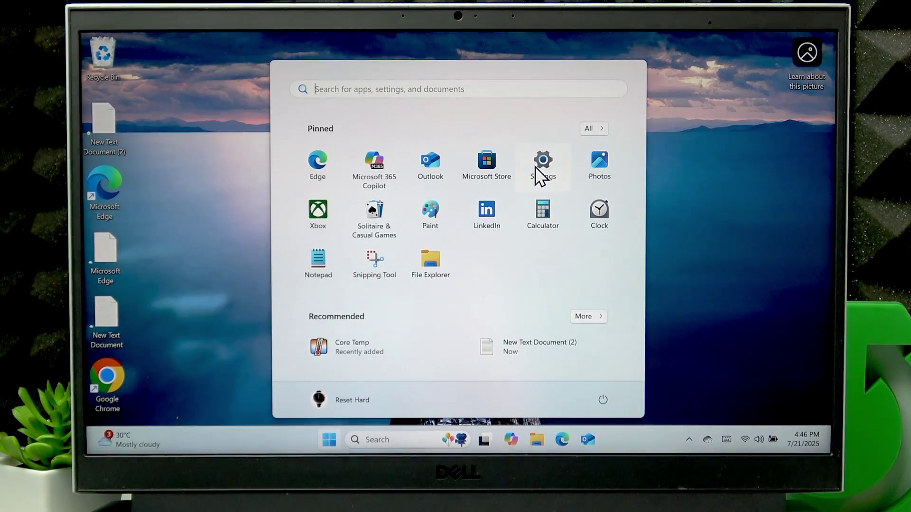
{"action": "left_click", "coordinate": [539, 168]}
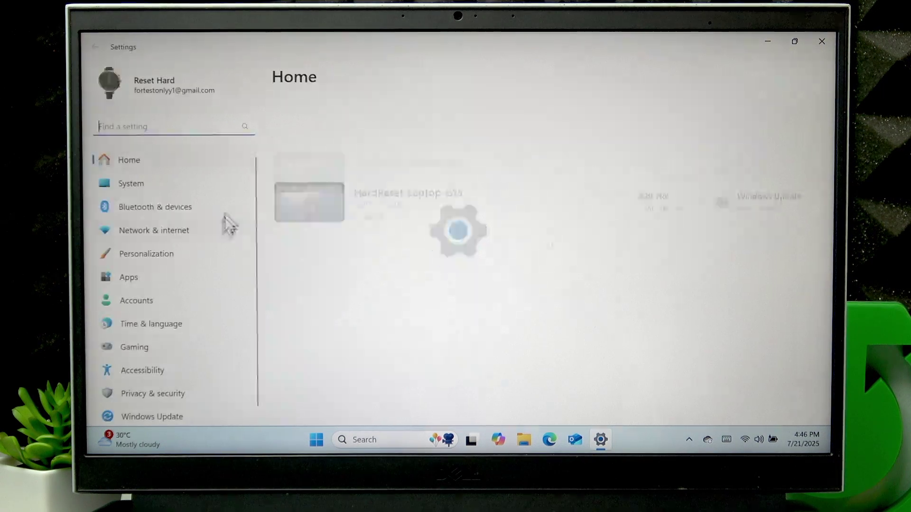
{"action": "scroll", "coordinate": [142, 367], "scroll_direction": "down", "scroll_amount": 1}
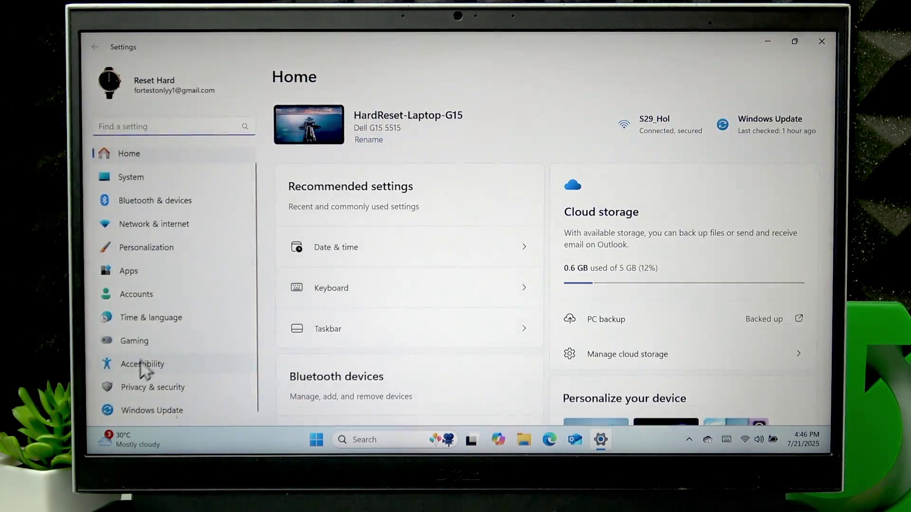
{"action": "scroll", "coordinate": [173, 235], "scroll_direction": "up", "scroll_amount": 1}
{"action": "left_click", "coordinate": [174, 187]}
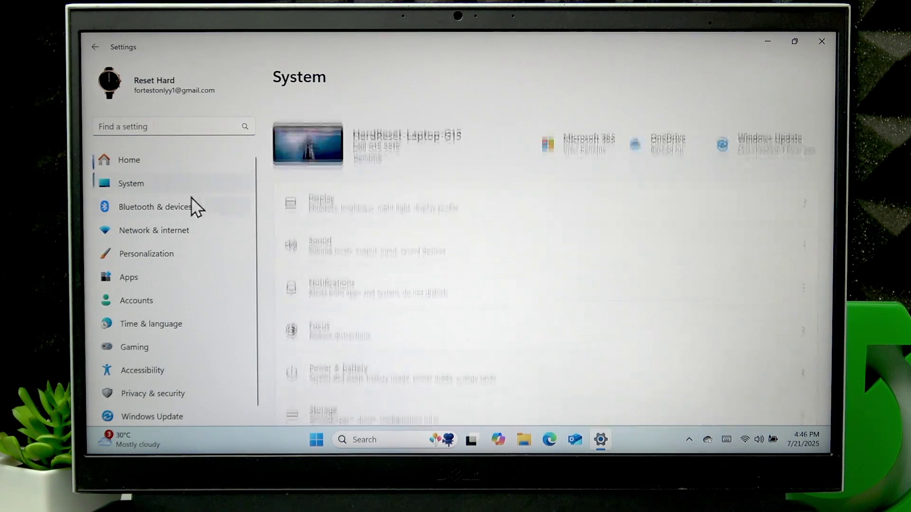
{"action": "scroll", "coordinate": [375, 246], "scroll_direction": "down", "scroll_amount": 2}
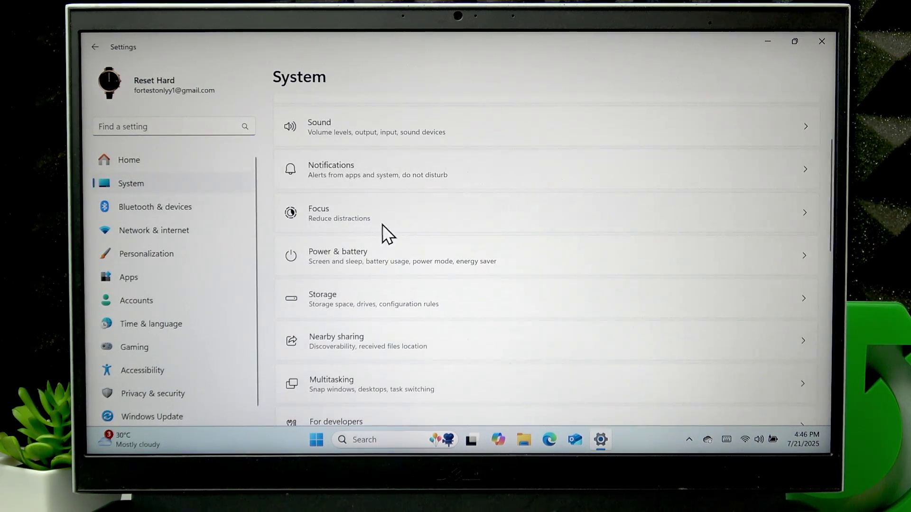
{"action": "scroll", "coordinate": [401, 249], "scroll_direction": "down", "scroll_amount": 3}
{"action": "scroll", "coordinate": [399, 246], "scroll_direction": "down", "scroll_amount": 4}
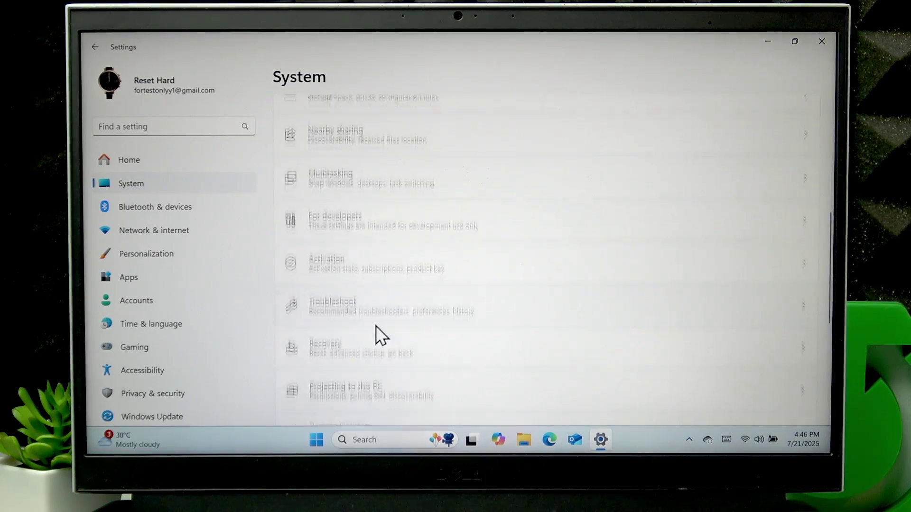
{"action": "left_click", "coordinate": [382, 203]}
{"action": "scroll", "coordinate": [440, 243], "scroll_direction": "down", "scroll_amount": 2}
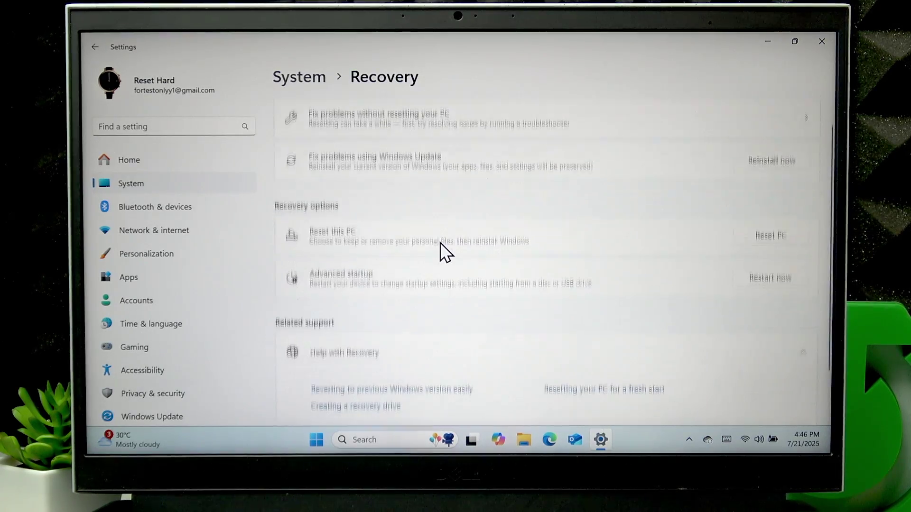
{"action": "scroll", "coordinate": [439, 242], "scroll_direction": "up", "scroll_amount": 2}
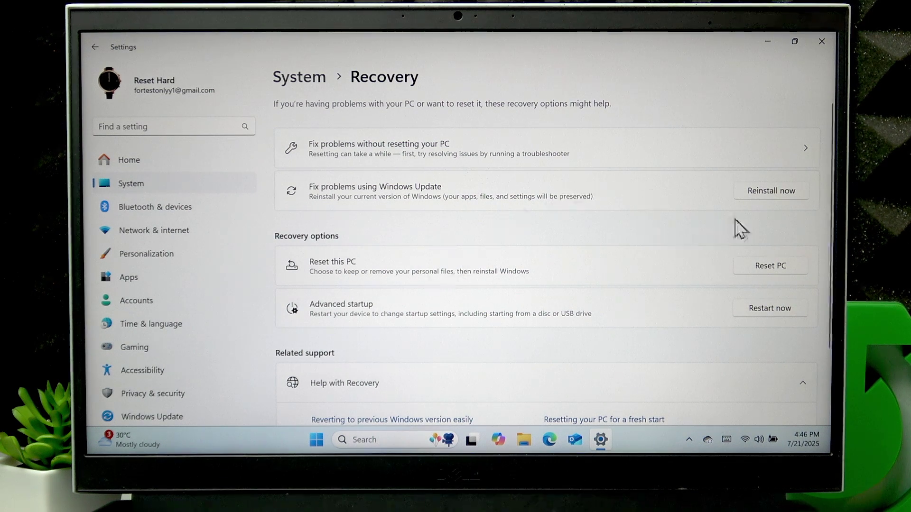
Step: Start Reset this PC from the Recovery page
{"action": "left_click", "coordinate": [759, 277]}
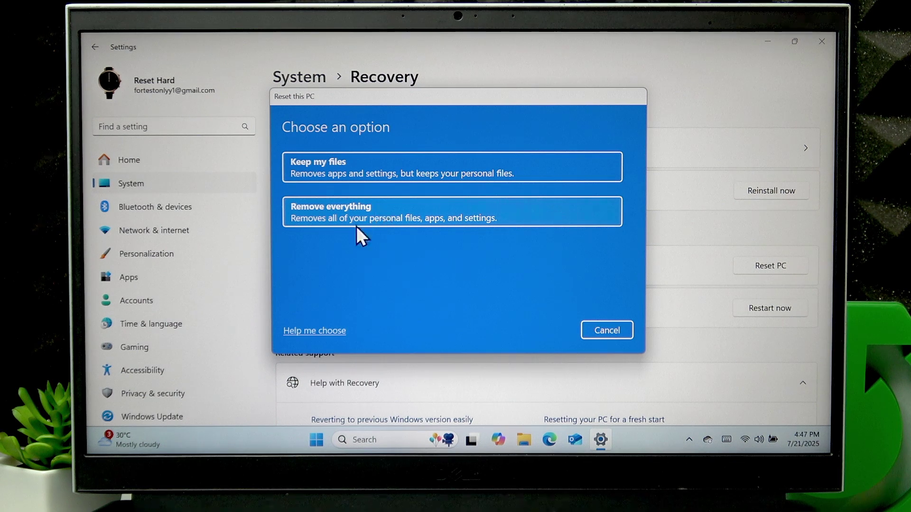
Step: Choose Remove everything in the Reset this PC dialog
{"action": "left_click", "coordinate": [402, 206]}
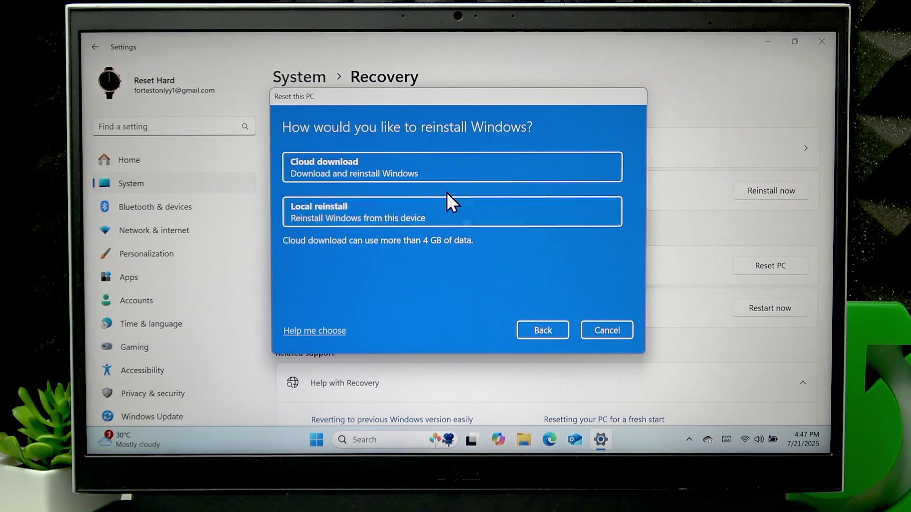
{"action": "left_click", "coordinate": [409, 221]}
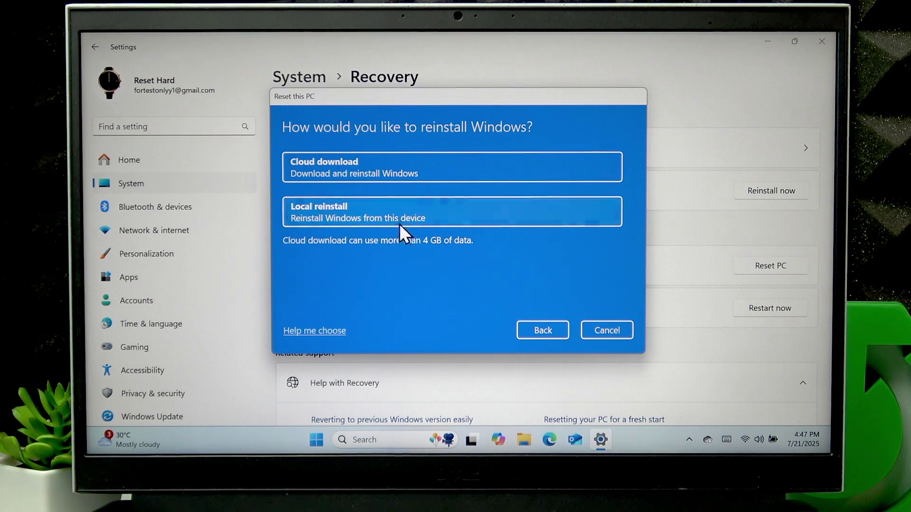
Step: Pick Local reinstall, then open Change settings on the Additional settings page
{"action": "left_click", "coordinate": [358, 211]}
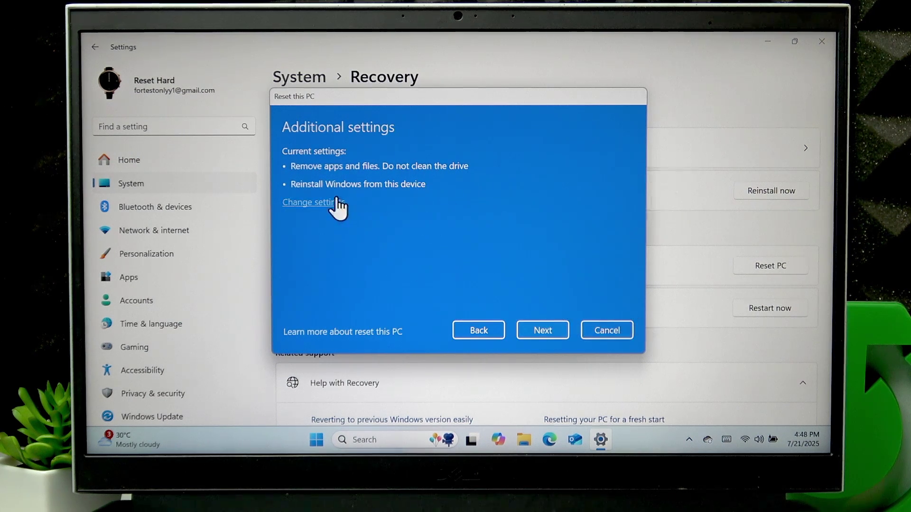
{"action": "left_click", "coordinate": [326, 211]}
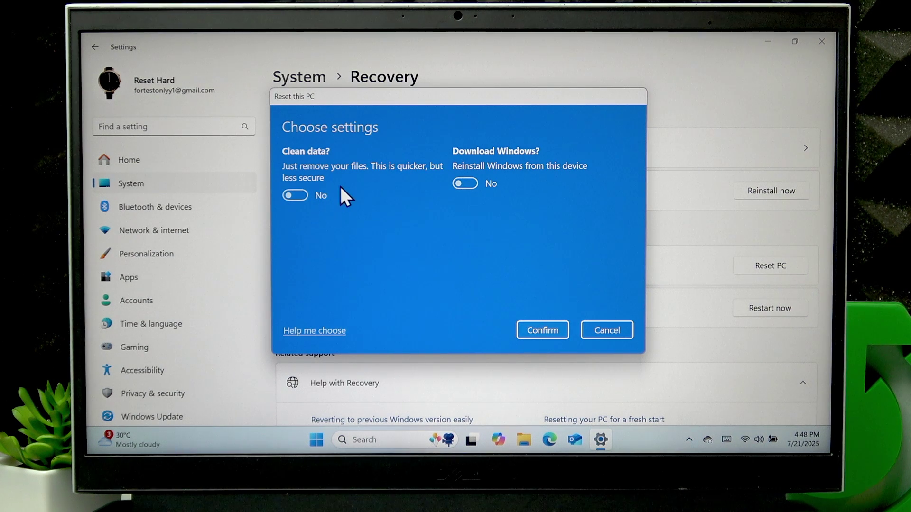
Step: Confirm reset settings with Clean data set to No and Download Windows set to No
{"action": "left_click", "coordinate": [296, 200]}
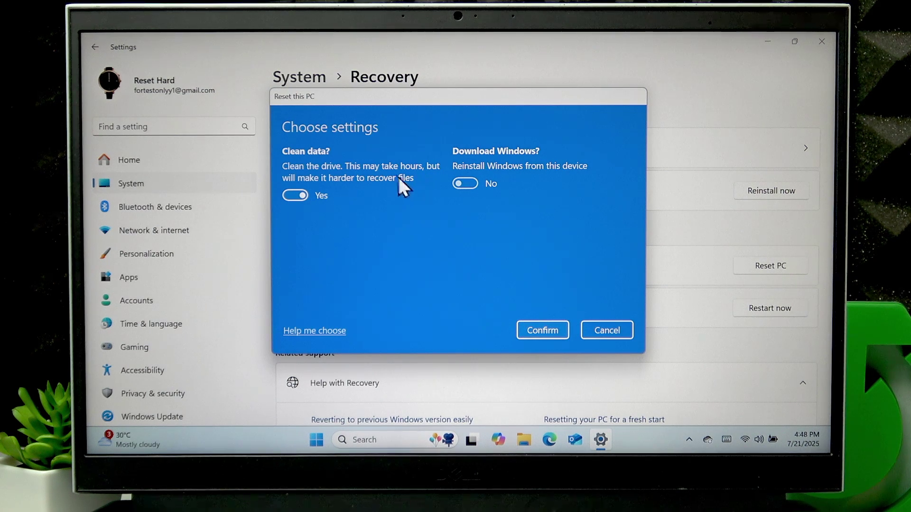
{"action": "left_click", "coordinate": [305, 197]}
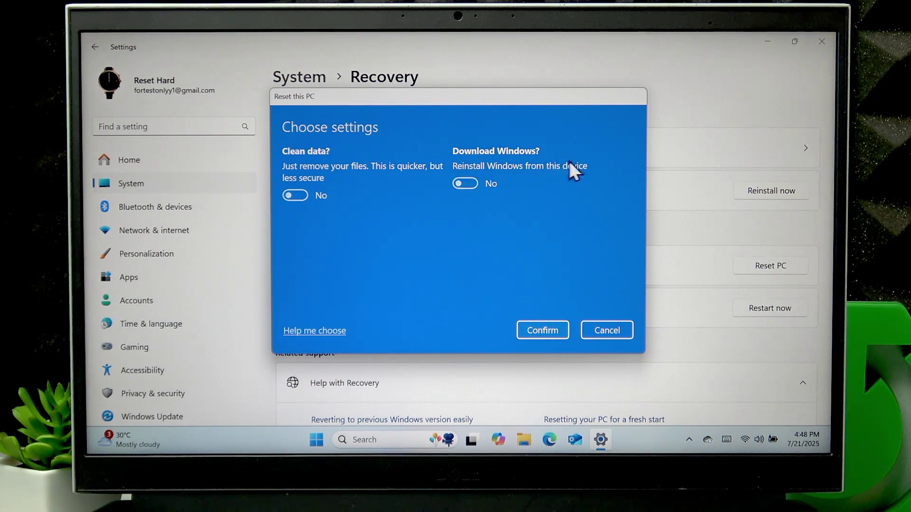
{"action": "left_click", "coordinate": [467, 188]}
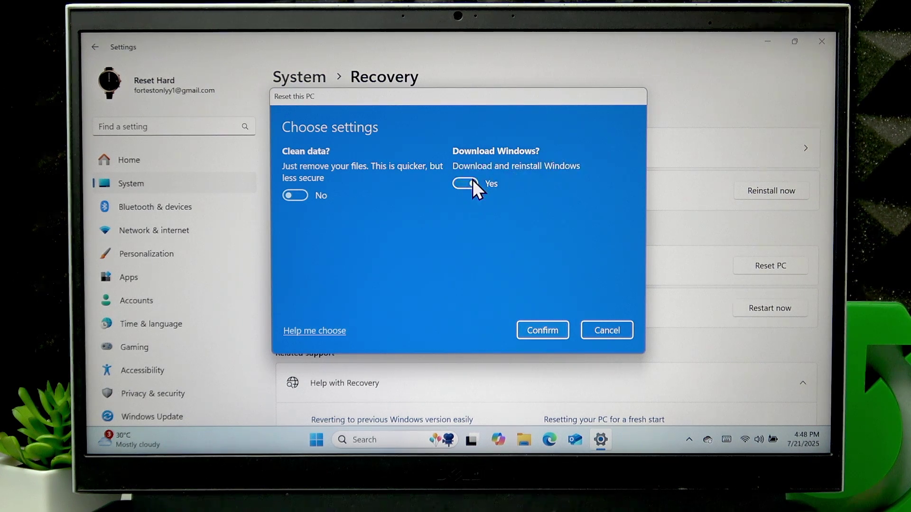
{"action": "left_click", "coordinate": [469, 184]}
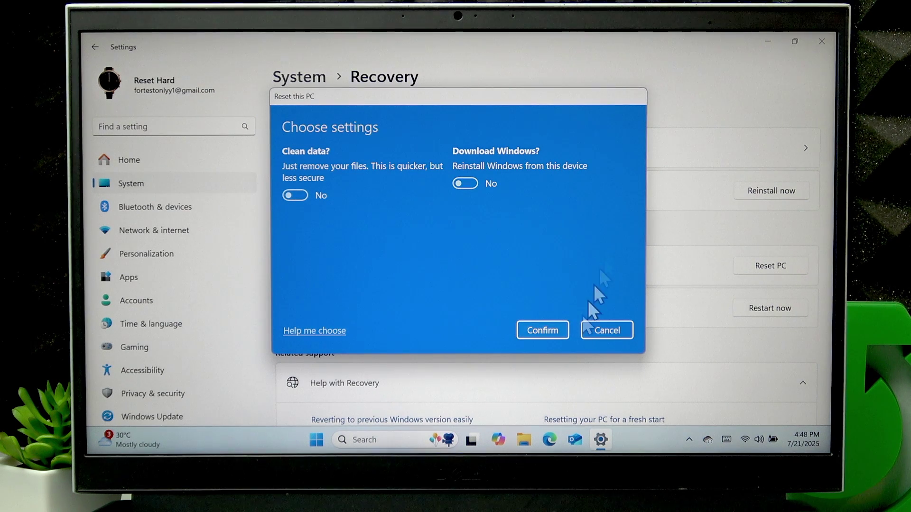
{"action": "left_click", "coordinate": [533, 329]}
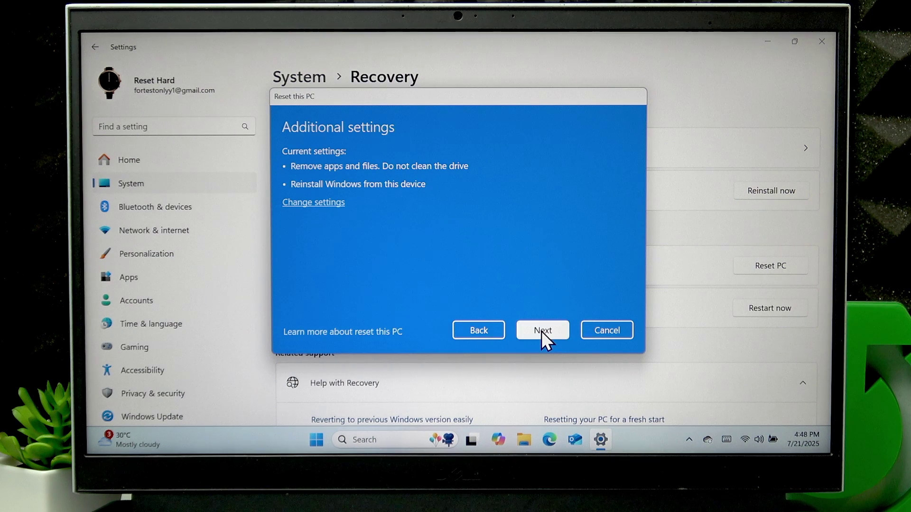
Step: Accept the Additional settings to reach the Ready to reset this PC summary
{"action": "left_click", "coordinate": [541, 331]}
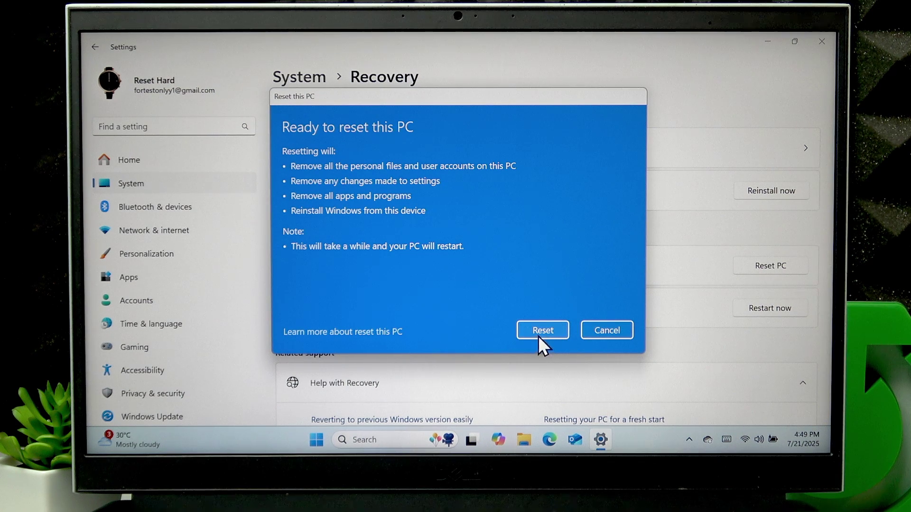
Step: Start the reset and let Preparing to reset begin, restarting automatically
{"action": "left_click", "coordinate": [538, 336]}
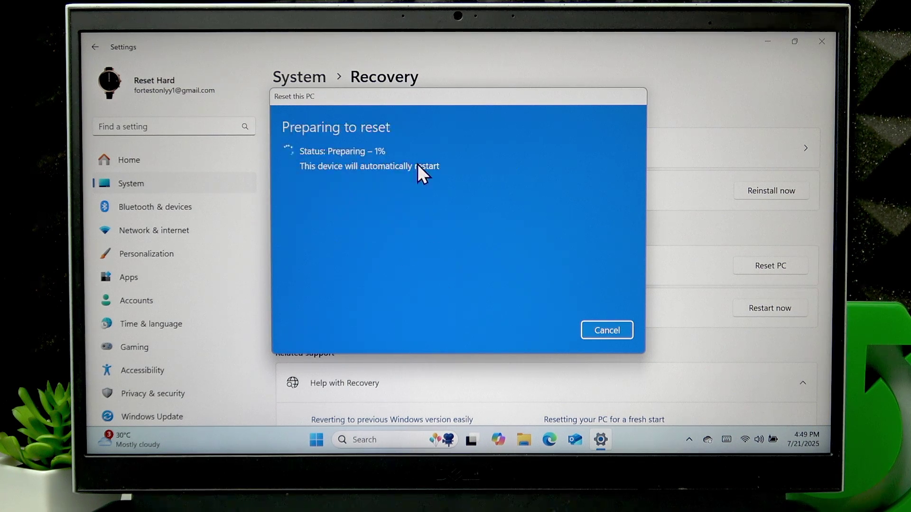